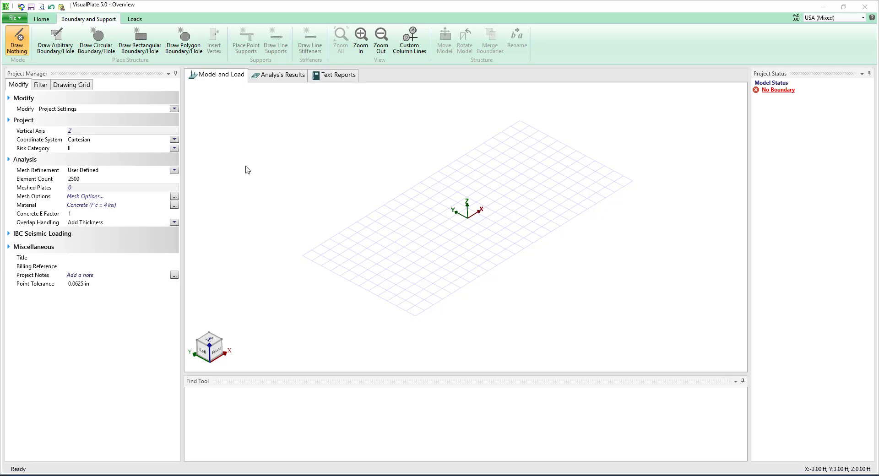
Replace the 4 ksi concrete material with ASTM A36 steel from the Material Database
{"action": "left_click", "coordinate": [174, 205]}
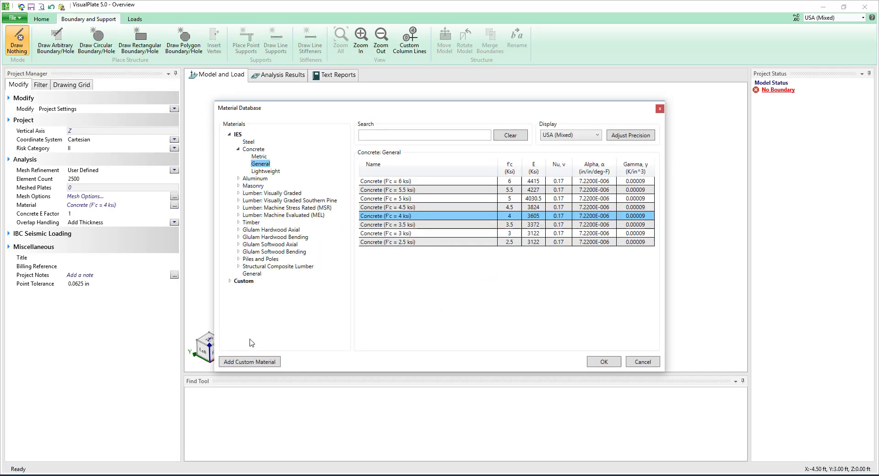
{"action": "left_click", "coordinate": [249, 361]}
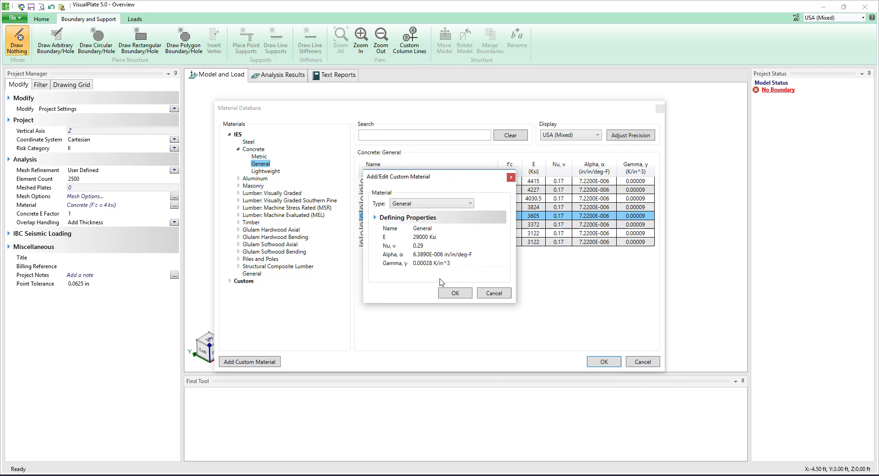
{"action": "left_click", "coordinate": [494, 294]}
{"action": "left_click", "coordinate": [250, 142]}
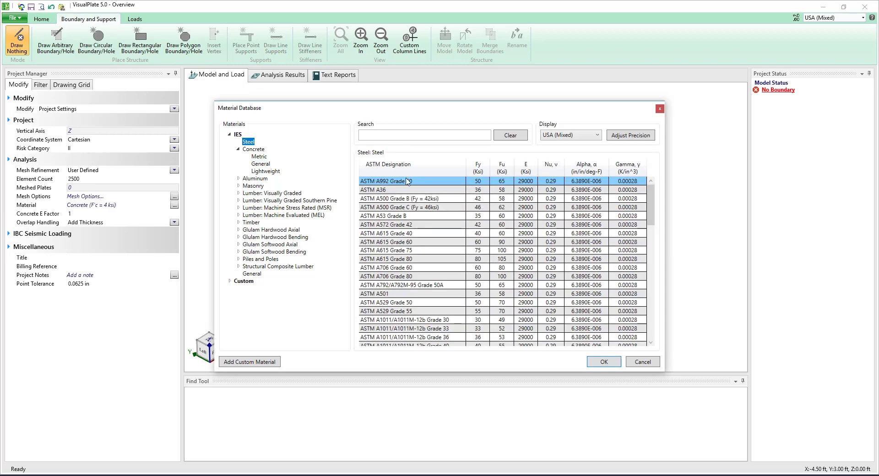
{"action": "left_click", "coordinate": [399, 191]}
Confirm ASTM A36 and draw the 6 ft by 12 ft rectangular plate boundary
{"action": "left_click", "coordinate": [604, 362]}
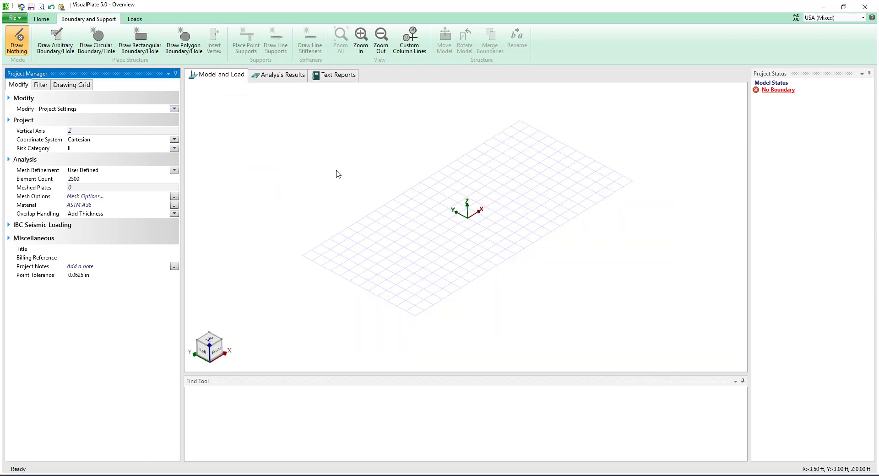
{"action": "left_click", "coordinate": [140, 42]}
{"action": "left_click_drag", "start_coordinate": [523, 121], "coordinate": [415, 317]}
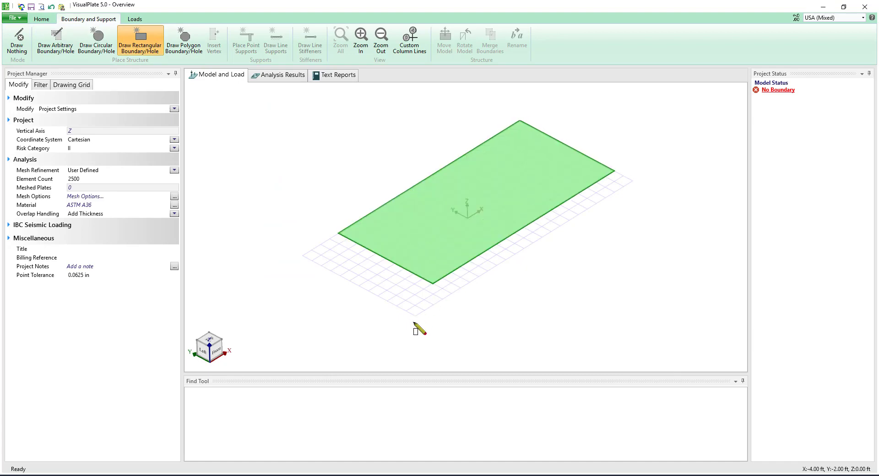
Draw two triangular boundaries at the plate's bottom and right-end corners
{"action": "left_click", "coordinate": [368, 291]}
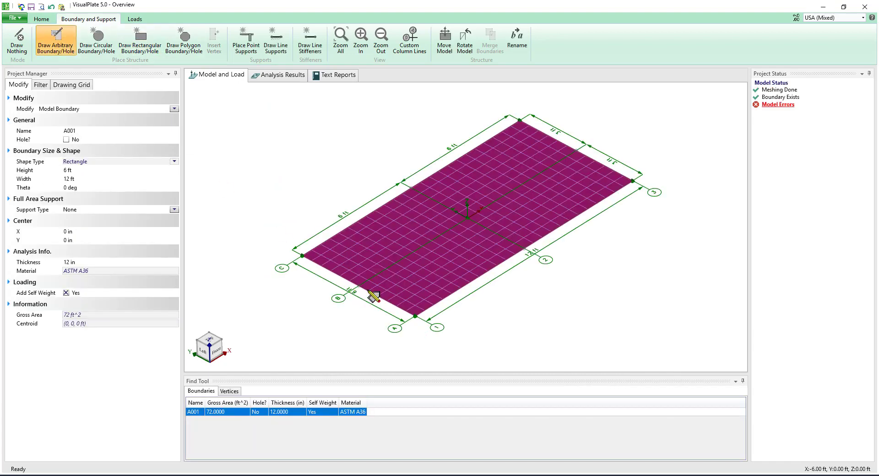
{"action": "left_click", "coordinate": [462, 287]}
{"action": "left_click", "coordinate": [414, 315]}
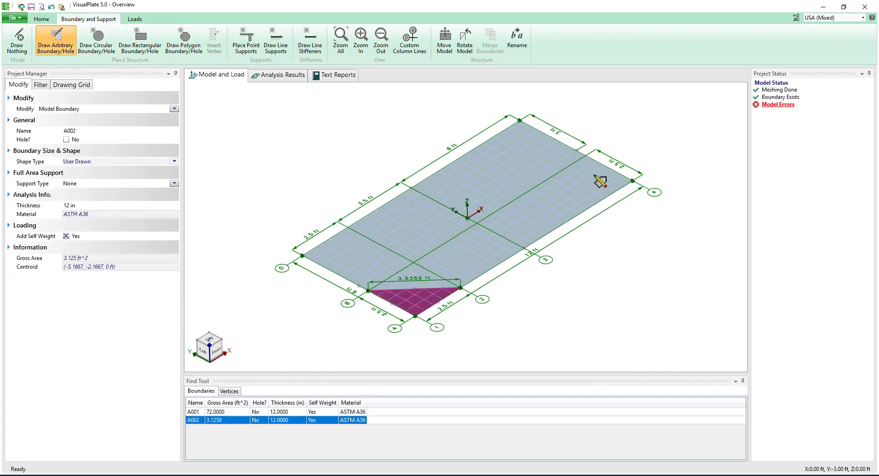
{"action": "left_click", "coordinate": [585, 156]}
{"action": "left_click", "coordinate": [587, 210]}
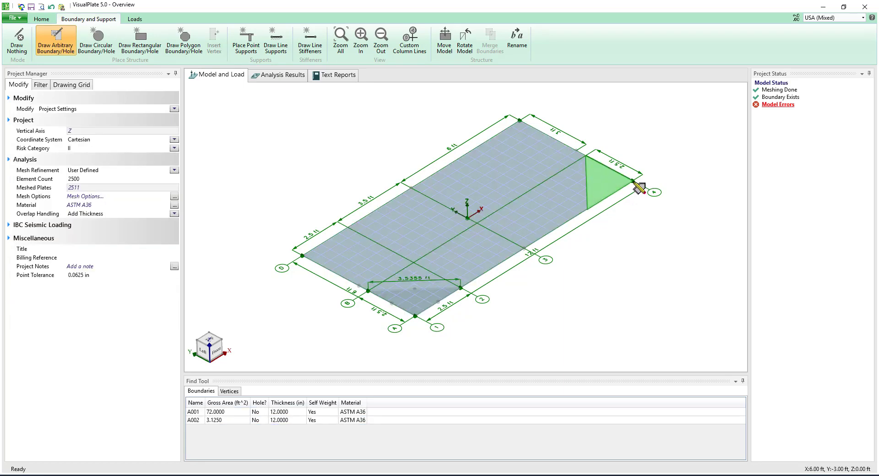
{"action": "left_click", "coordinate": [633, 181]}
{"action": "key", "text": "Escape"}
Turn both triangles into 3.125 ft² holes in the plate
{"action": "left_click", "coordinate": [421, 309], "text": "ctrl"}
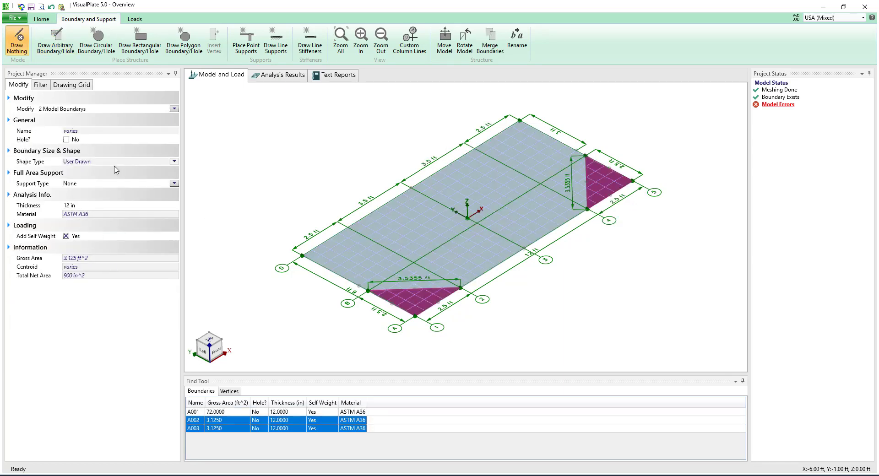
{"action": "left_click", "coordinate": [67, 139]}
{"action": "left_click", "coordinate": [281, 174]}
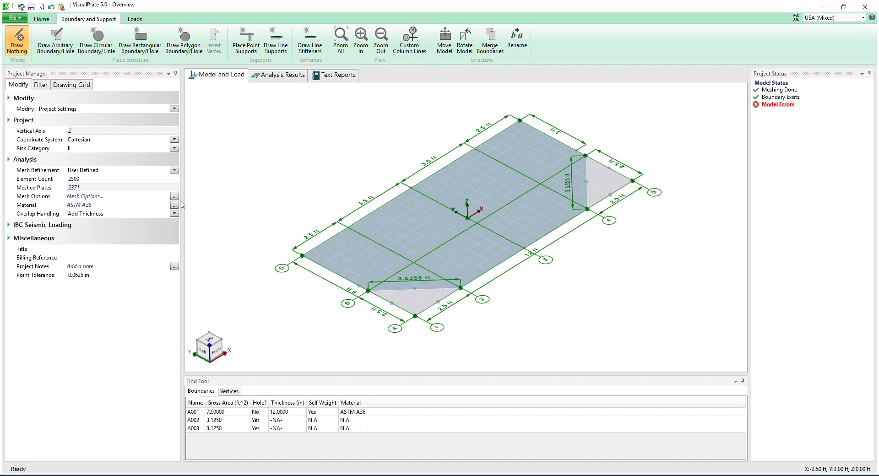
Set mesh refinement to Medium and check the generated mesh
{"action": "left_click", "coordinate": [174, 170]}
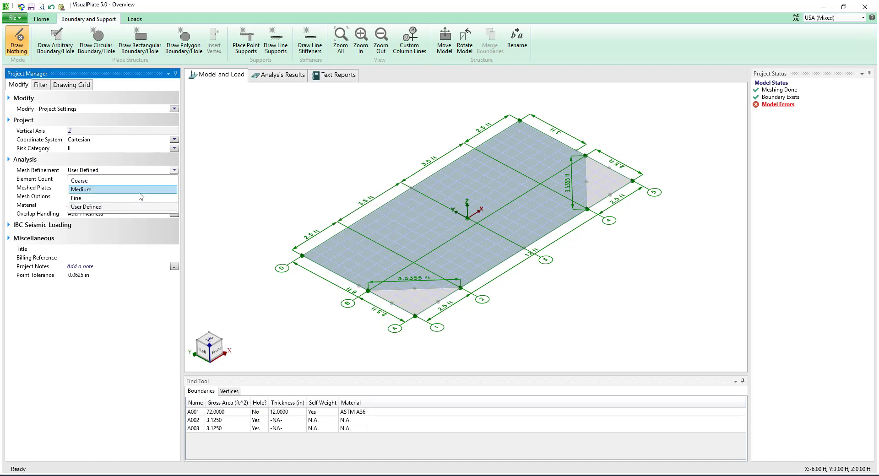
{"action": "left_click", "coordinate": [40, 85]}
{"action": "left_click", "coordinate": [71, 144]}
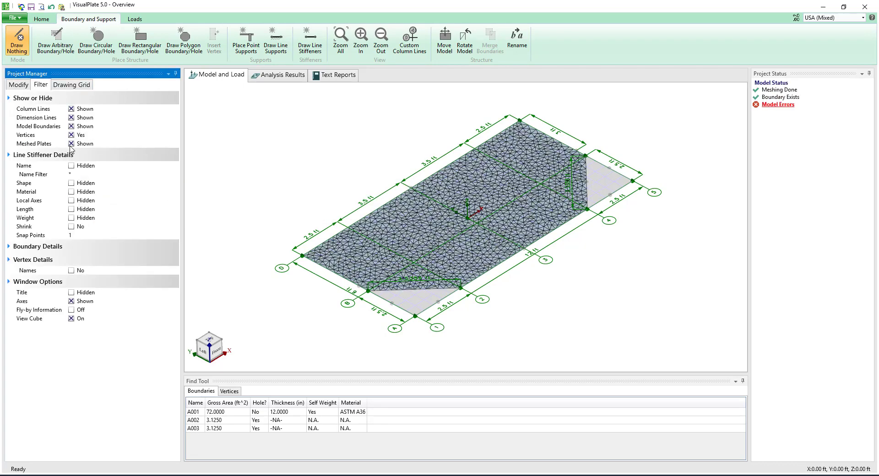
{"action": "left_click", "coordinate": [71, 144]}
{"action": "left_click", "coordinate": [19, 85]}
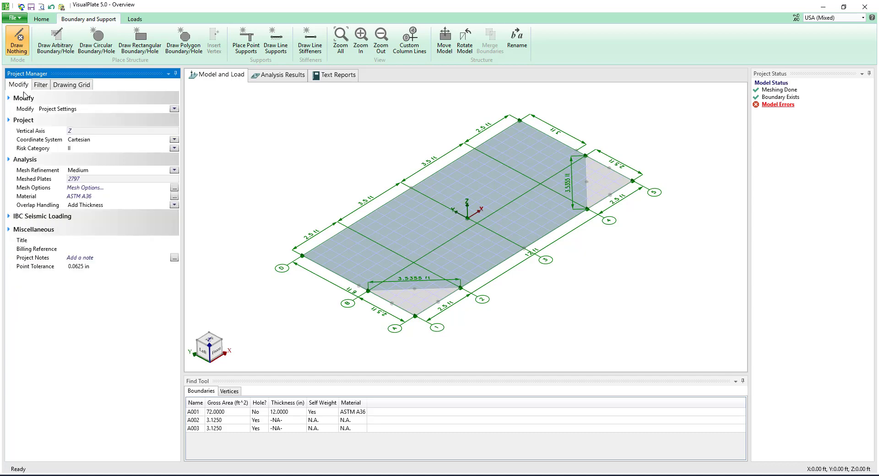
Change plate A001's thickness from 12 in to 0.25 in
{"action": "left_click", "coordinate": [385, 232]}
{"action": "double_click", "coordinate": [69, 261]}
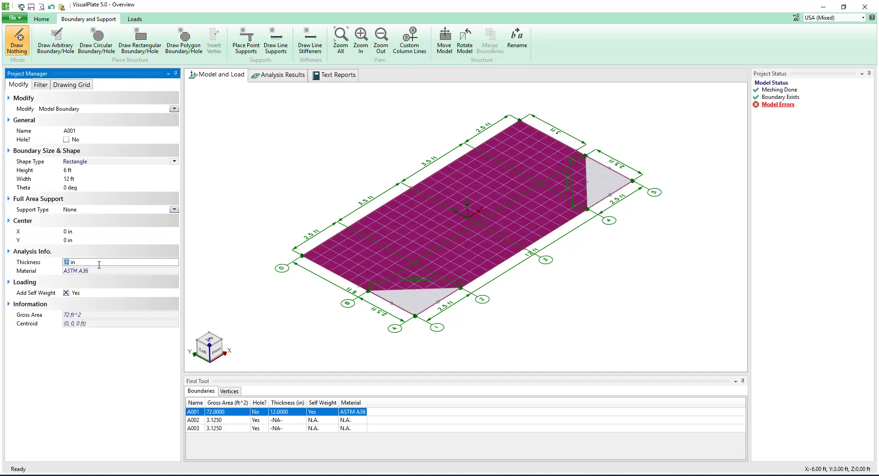
{"action": "type", "text": "0.25"}
{"action": "left_click", "coordinate": [230, 179]}
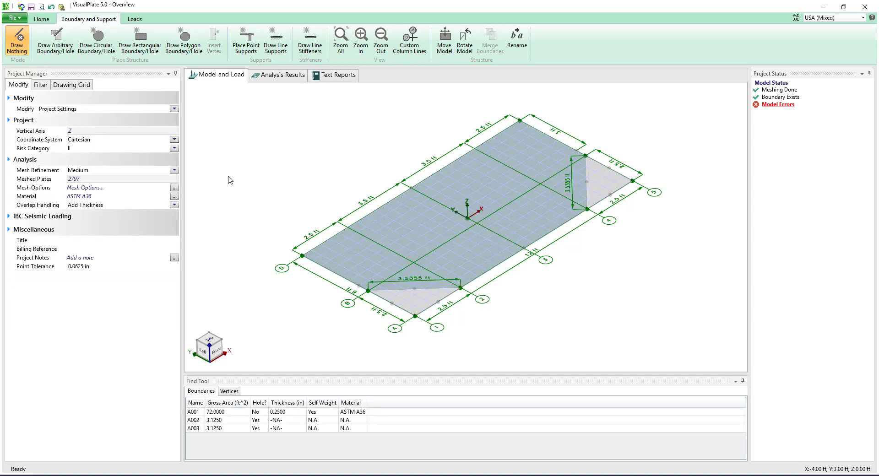
Add a pinned line support along the plate's 12 ft edge
{"action": "left_click", "coordinate": [276, 41]}
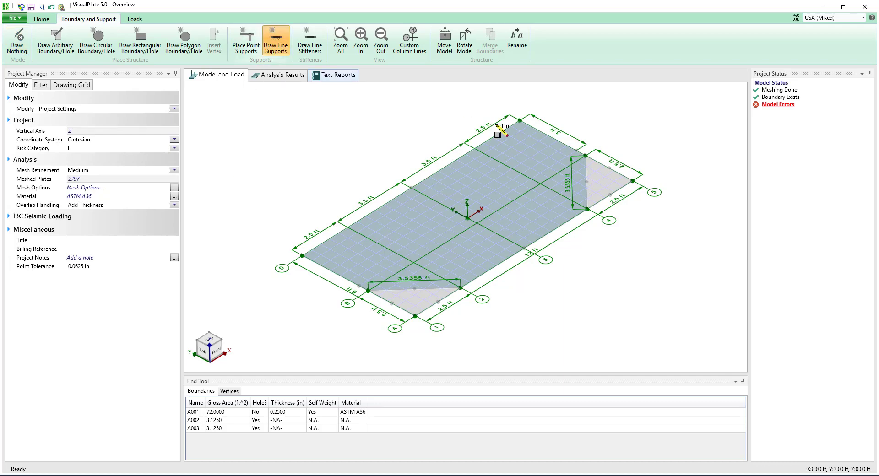
{"action": "left_click", "coordinate": [512, 125]}
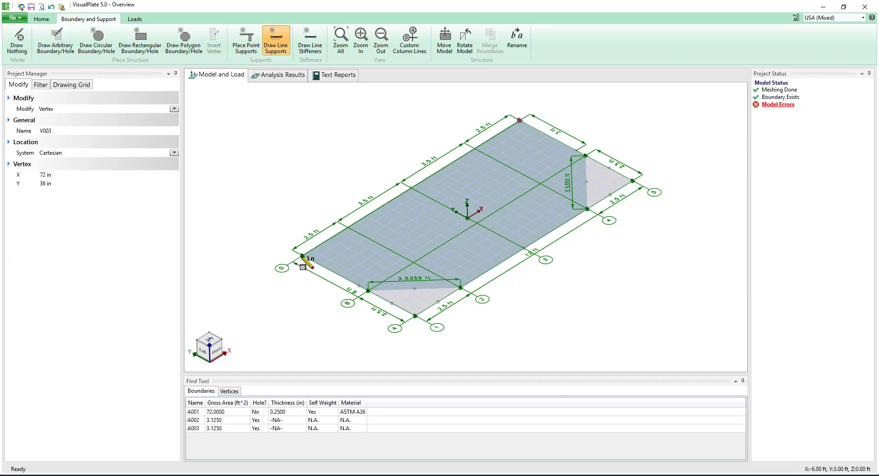
{"action": "left_click", "coordinate": [302, 256]}
{"action": "left_click", "coordinate": [174, 161]}
{"action": "left_click", "coordinate": [165, 169]}
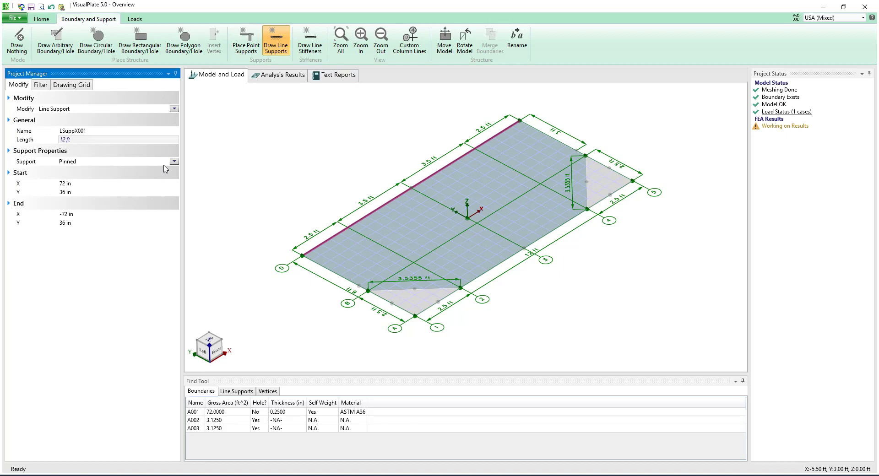
Draw three W16X31 line stiffeners across the plate, totaling 14 ft
{"action": "left_click", "coordinate": [310, 42]}
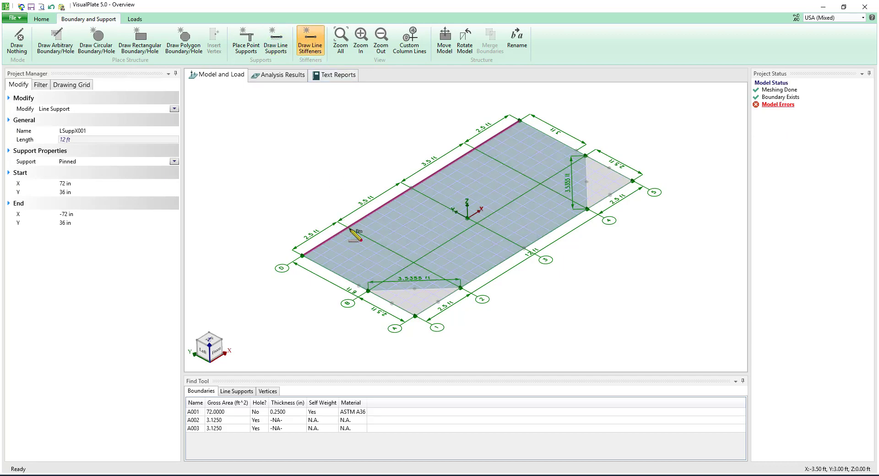
{"action": "left_click", "coordinate": [349, 228]}
{"action": "left_click", "coordinate": [413, 263]}
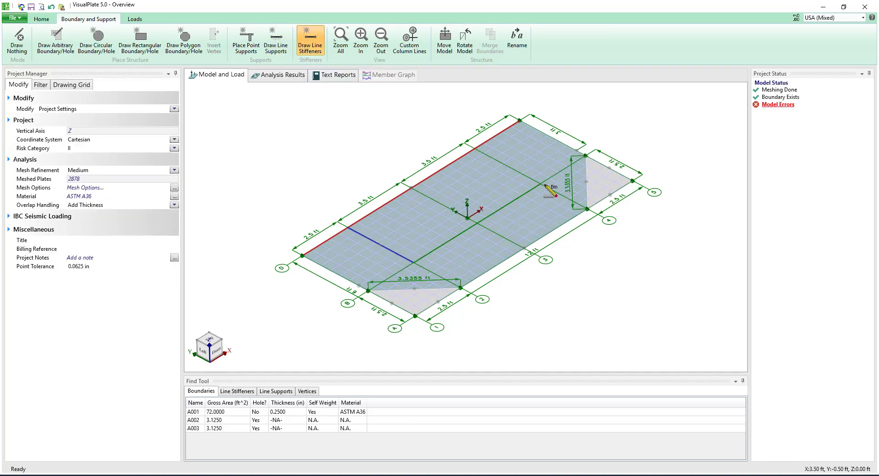
{"action": "left_click", "coordinate": [541, 184]}
{"action": "left_click", "coordinate": [478, 149]}
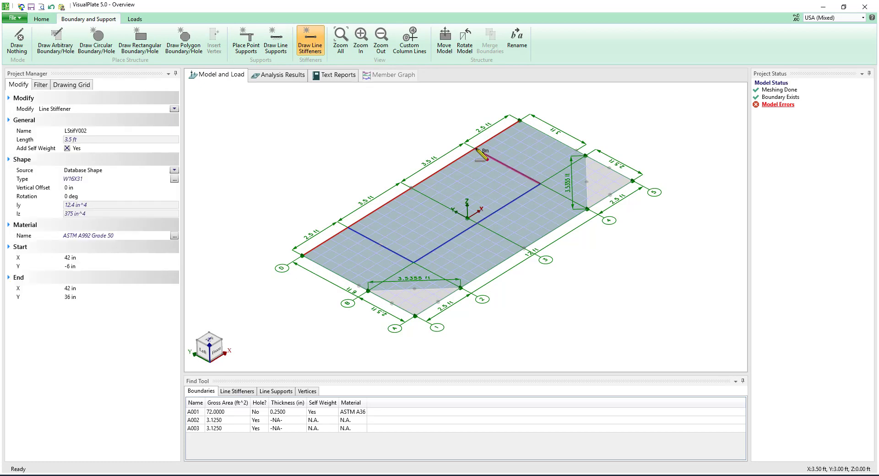
{"action": "key", "text": "Escape"}
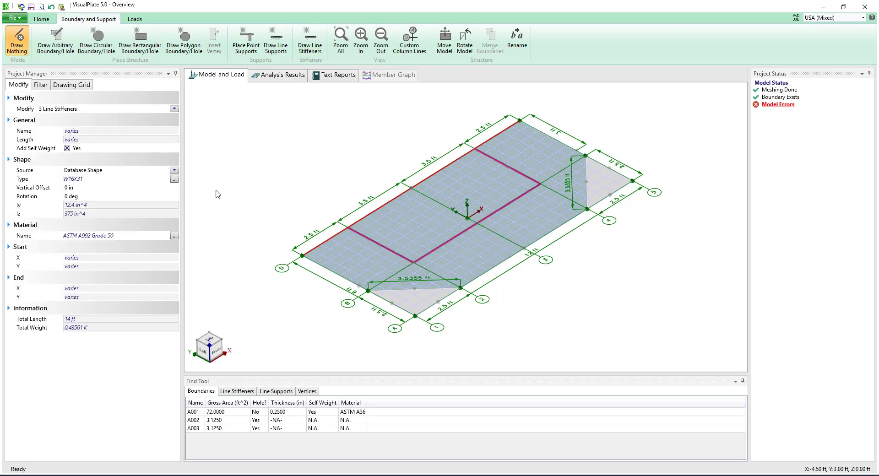
Make the stiffeners HSS3X3X.250 square tubes with a -1.5 in vertical offset
{"action": "left_click", "coordinate": [173, 171]}
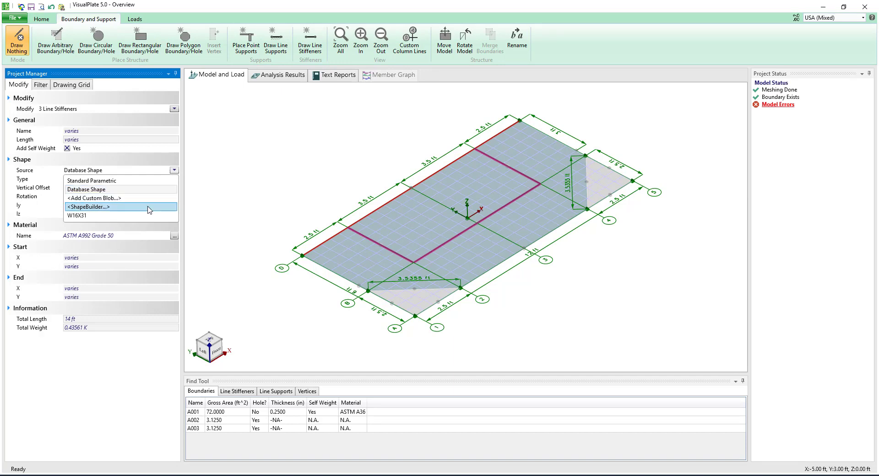
{"action": "left_click", "coordinate": [136, 189]}
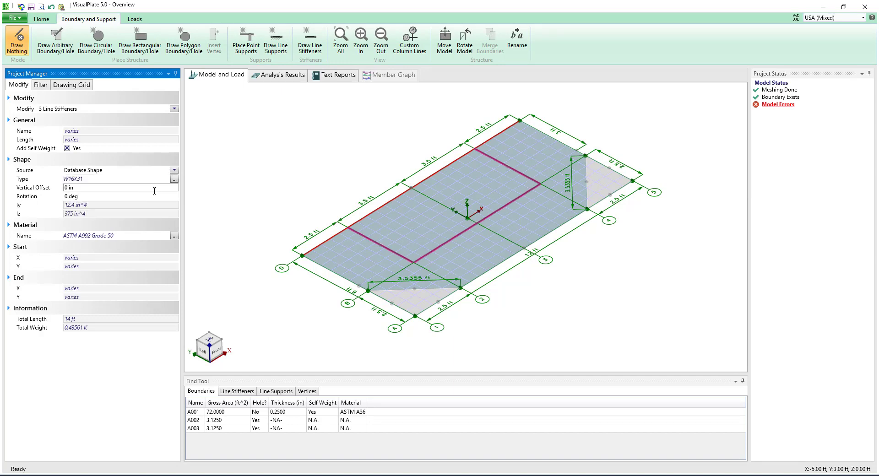
{"action": "left_click", "coordinate": [174, 179]}
{"action": "left_click", "coordinate": [278, 185]}
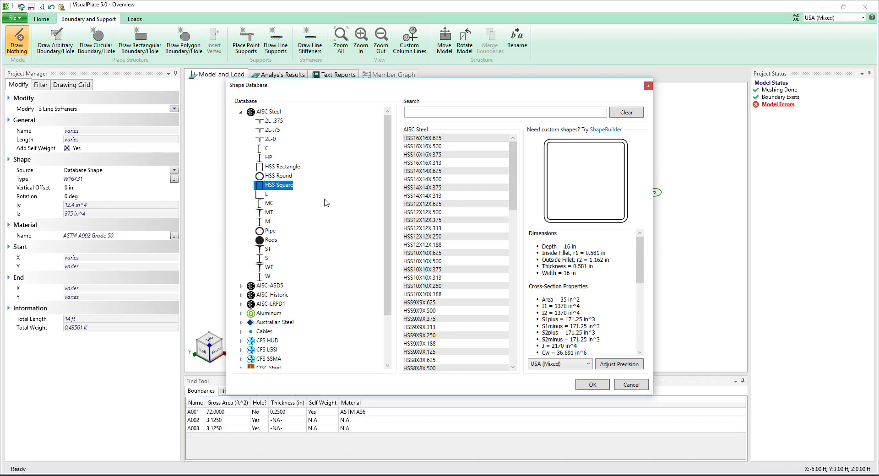
{"action": "left_click_drag", "start_coordinate": [513, 205], "coordinate": [513, 366]}
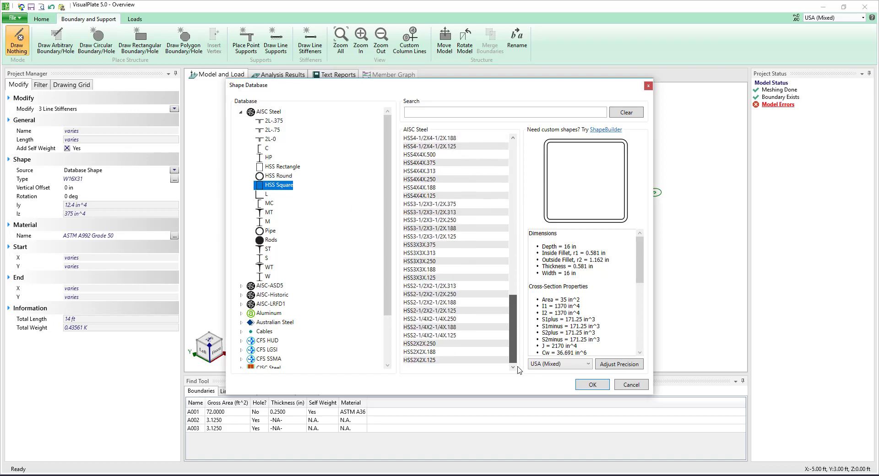
{"action": "left_click", "coordinate": [462, 261]}
{"action": "left_click", "coordinate": [586, 384]}
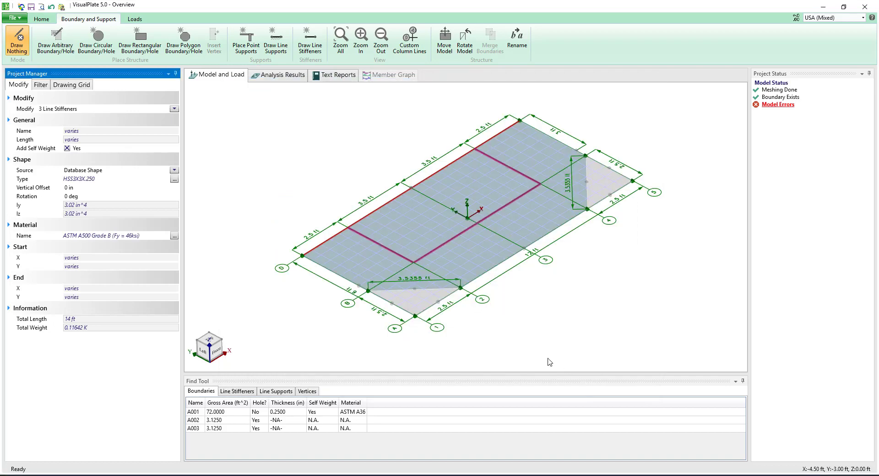
{"action": "left_click", "coordinate": [68, 188]}
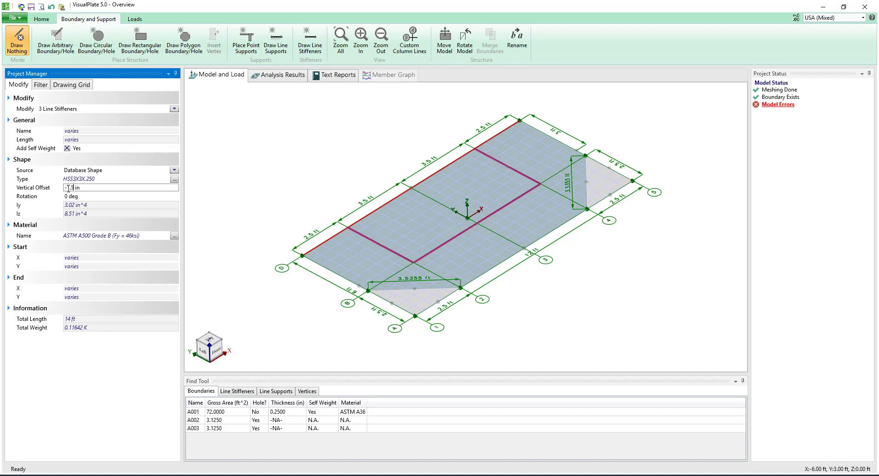
Place two point supports at the two stiffener intersections
{"action": "left_click", "coordinate": [238, 171]}
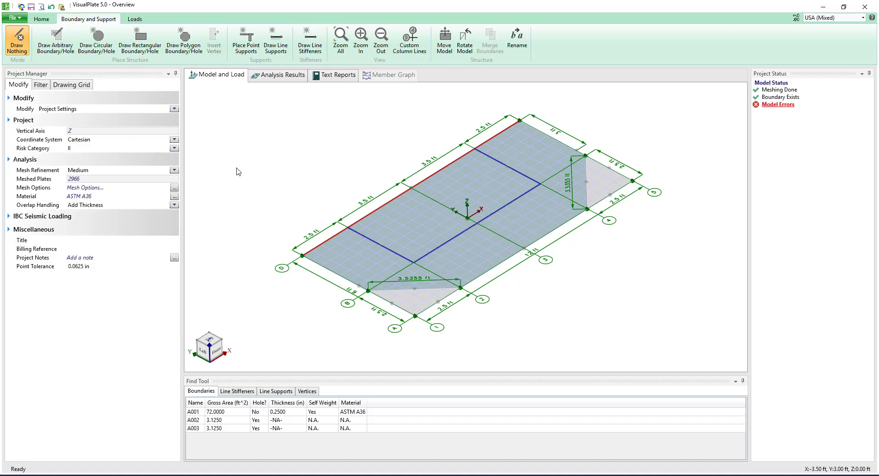
{"action": "left_click", "coordinate": [247, 42]}
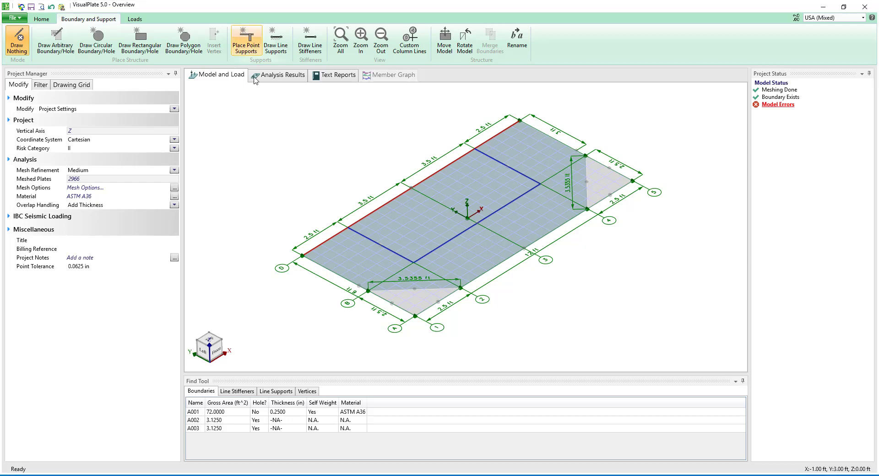
{"action": "left_click", "coordinate": [414, 264]}
{"action": "left_click", "coordinate": [540, 184]}
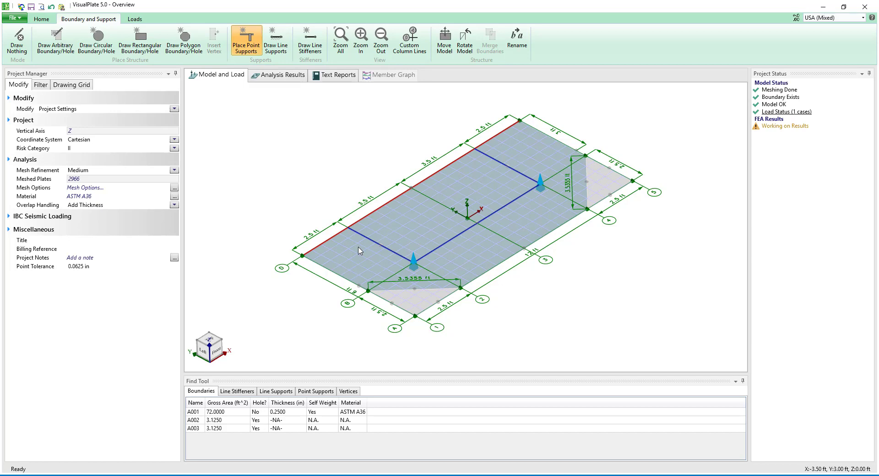
Select plate A001 and set the loads service case to snow (S)
{"action": "key", "text": "Escape"}
{"action": "left_click", "coordinate": [352, 250]}
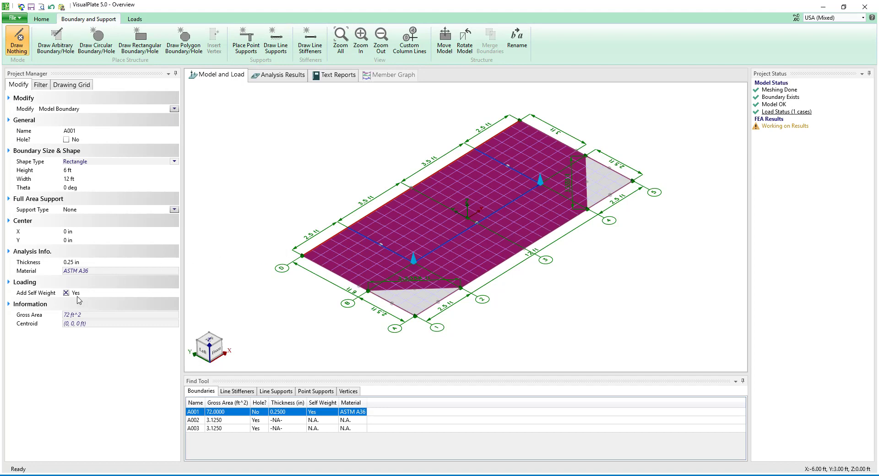
{"action": "left_click", "coordinate": [135, 19]}
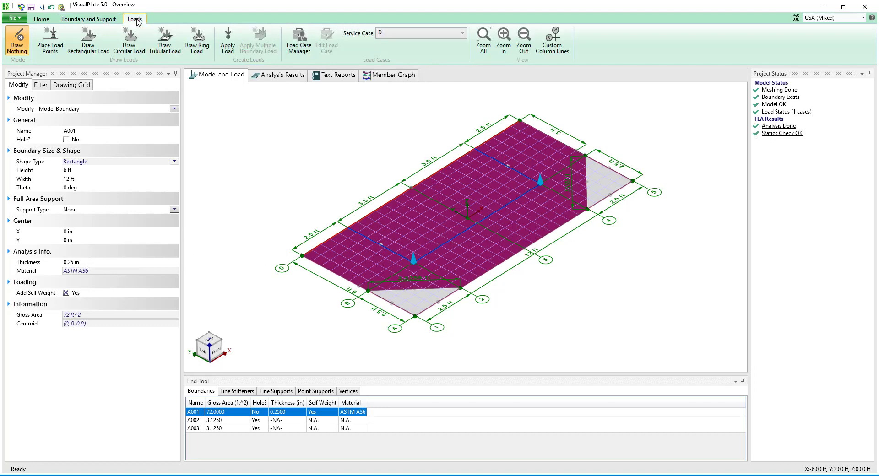
{"action": "left_click", "coordinate": [420, 41]}
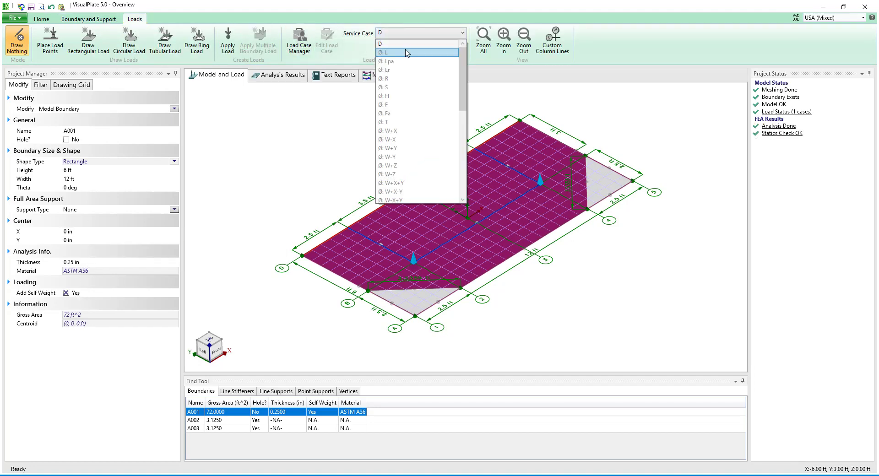
{"action": "left_click", "coordinate": [393, 87]}
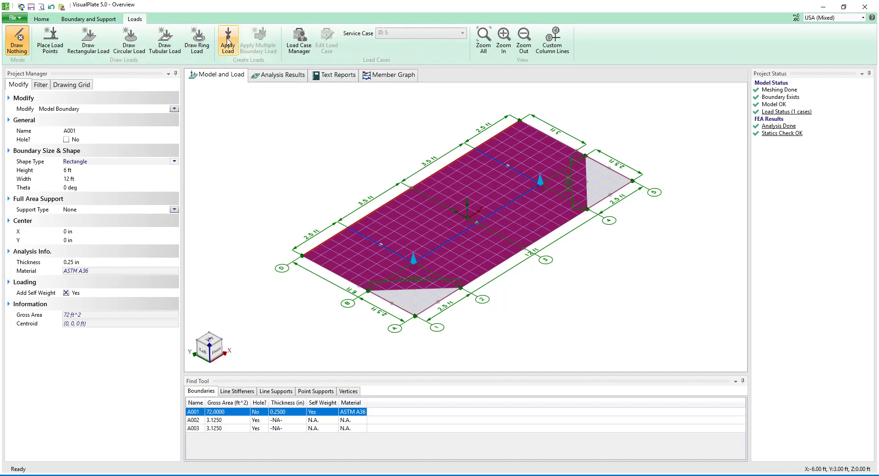
Apply a linear-in-Y area load on the plate ending at -100 psf
{"action": "left_click", "coordinate": [228, 41]}
{"action": "left_click", "coordinate": [174, 139]}
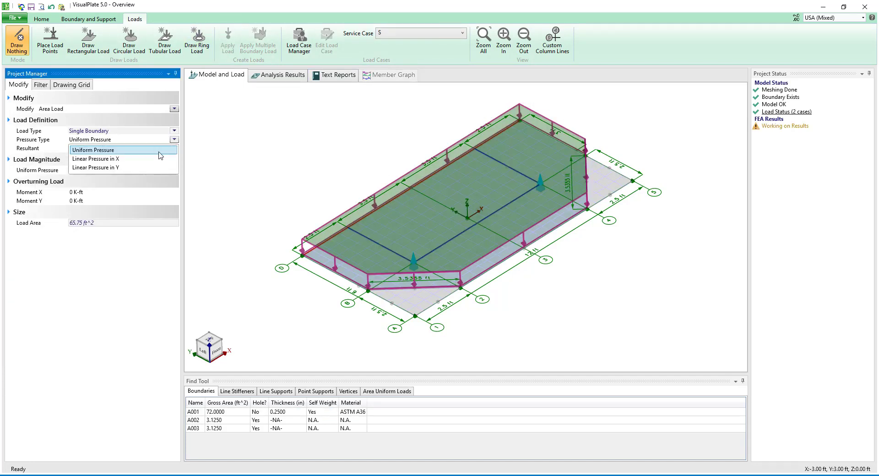
{"action": "left_click", "coordinate": [142, 171]}
{"action": "left_click", "coordinate": [76, 179]}
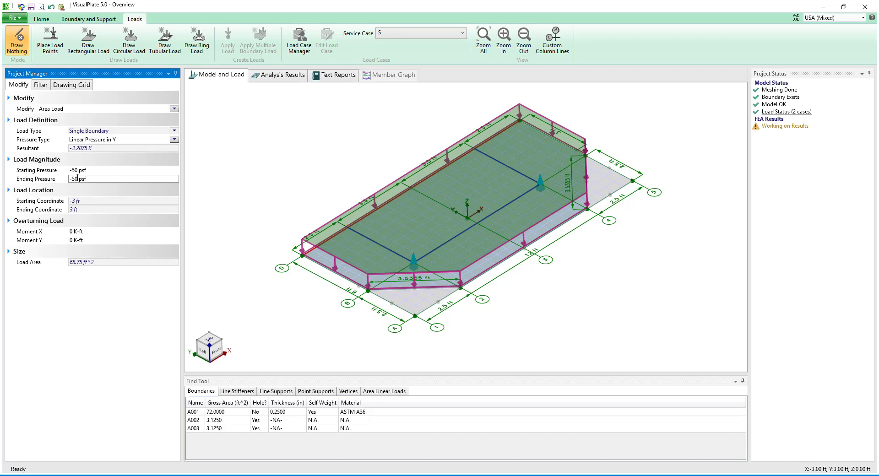
{"action": "double_click", "coordinate": [76, 179]}
{"action": "type", "text": "-100"}
{"action": "left_click", "coordinate": [216, 168]}
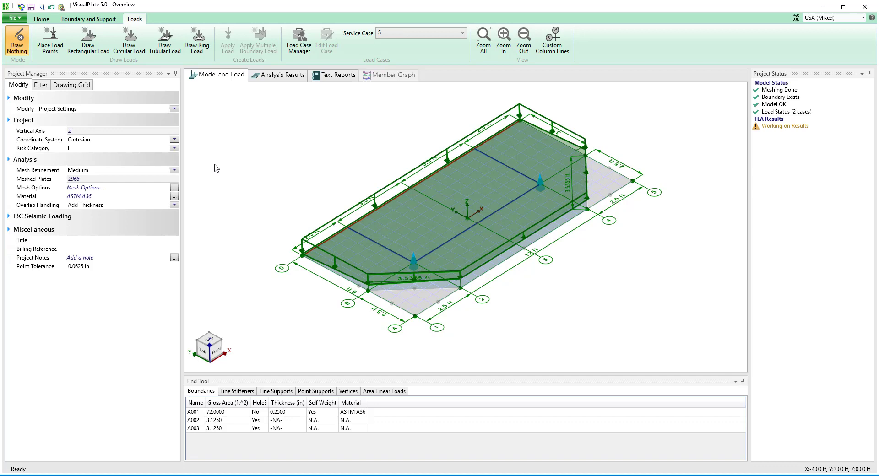
{"action": "left_click", "coordinate": [309, 44]}
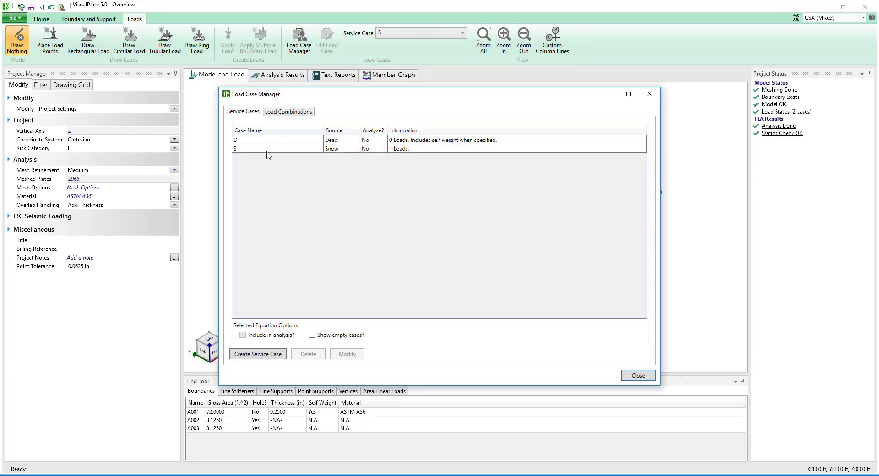
{"action": "left_click", "coordinate": [284, 113]}
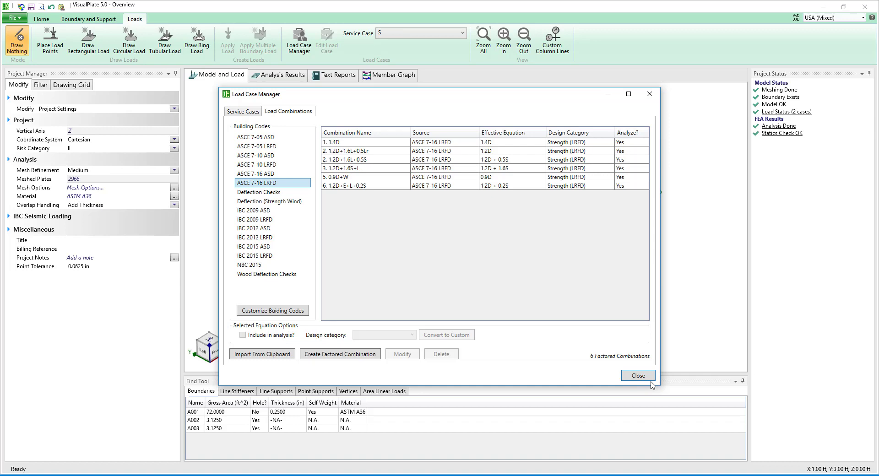
{"action": "left_click", "coordinate": [631, 371]}
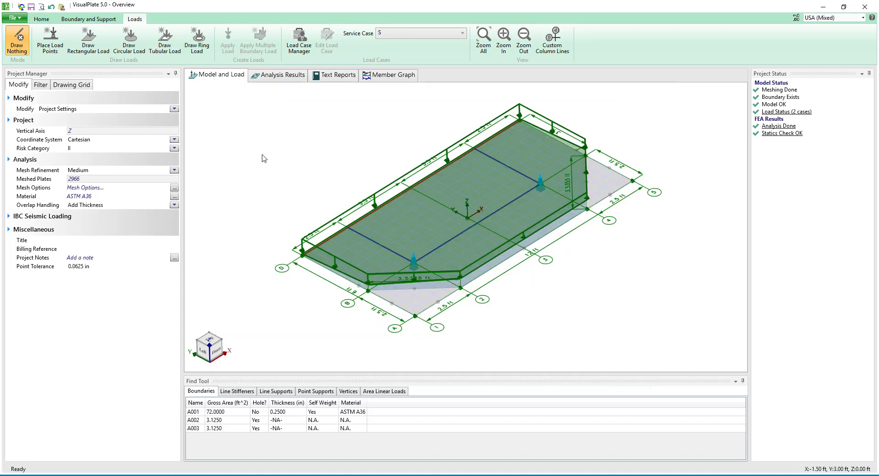
Contour the plate analysis results by Von Mises stress, peaking at 7.9501 ksi
{"action": "left_click", "coordinate": [280, 76]}
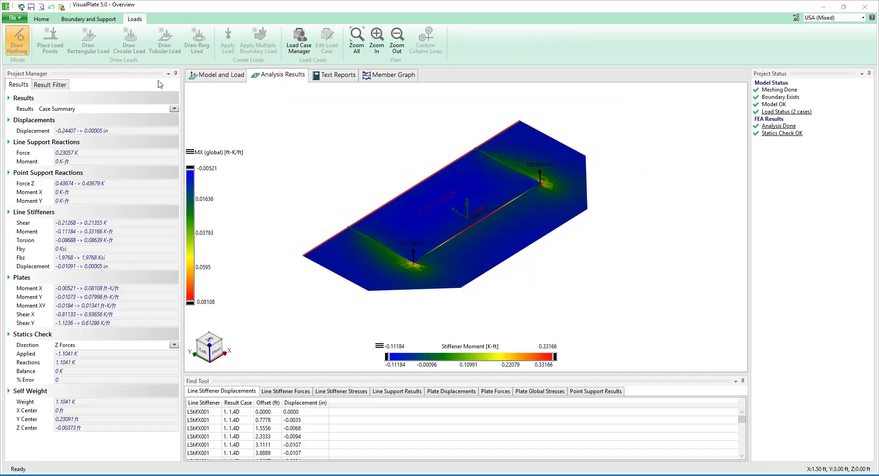
{"action": "left_click", "coordinate": [51, 84]}
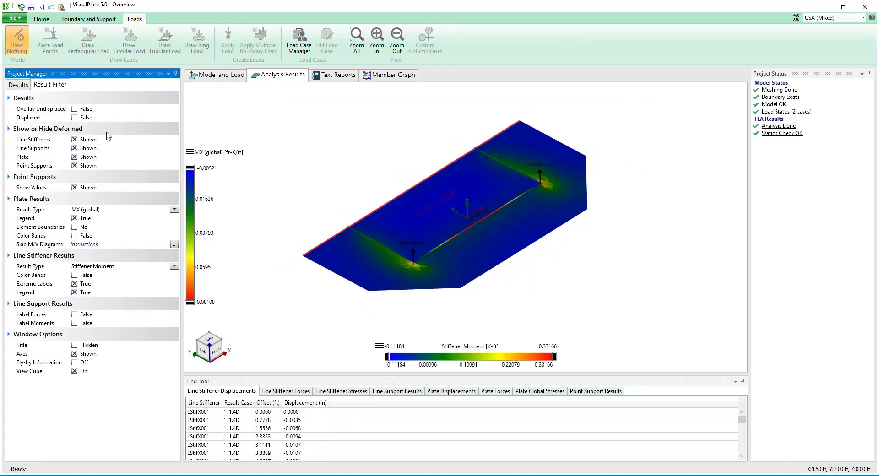
{"action": "left_click", "coordinate": [175, 212]}
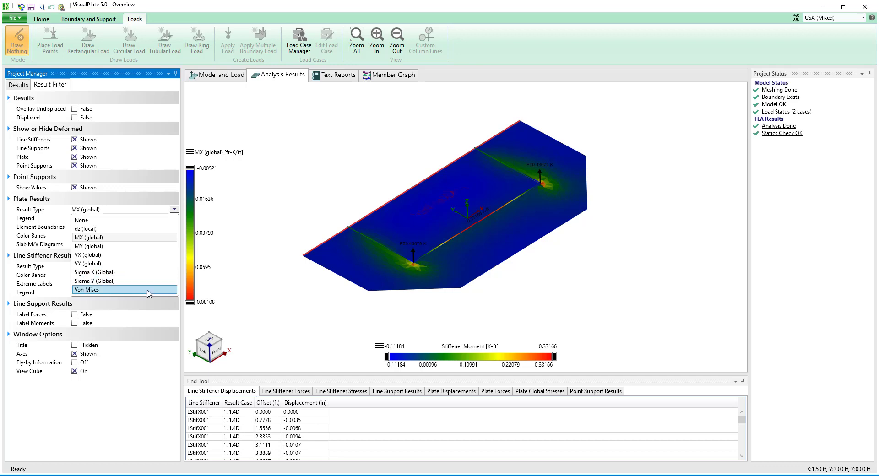
{"action": "left_click", "coordinate": [167, 287]}
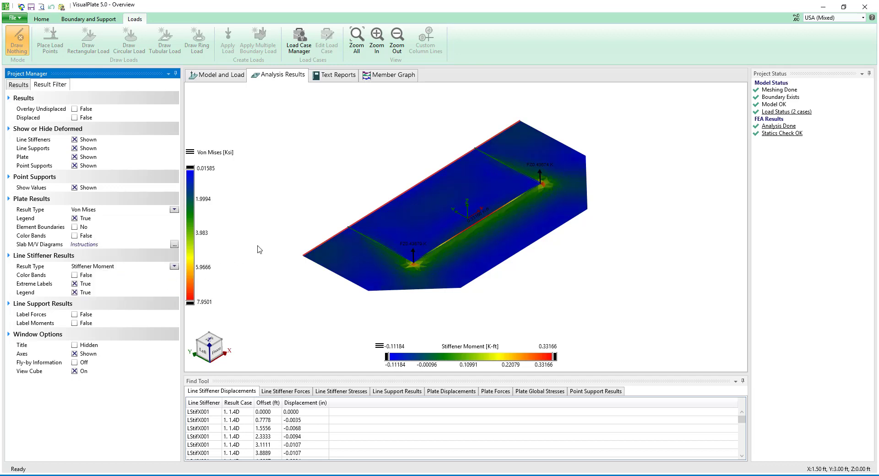
{"action": "double_click", "coordinate": [485, 211]}
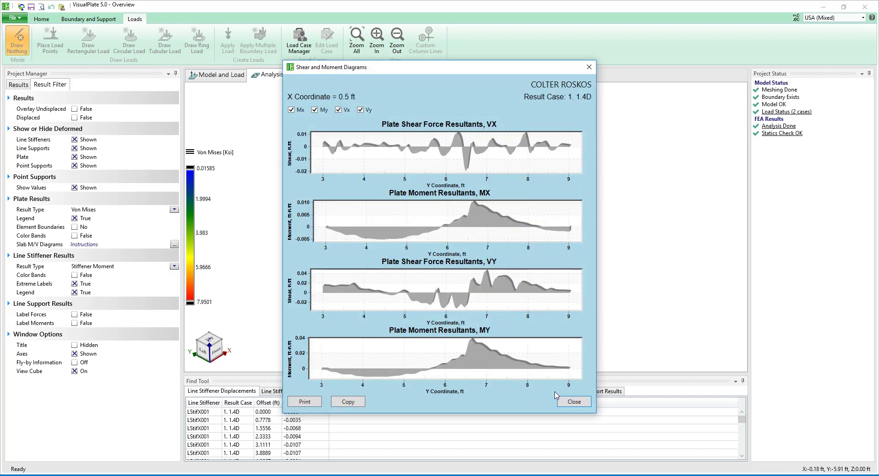
{"action": "left_click", "coordinate": [573, 401]}
{"action": "left_click", "coordinate": [174, 267]}
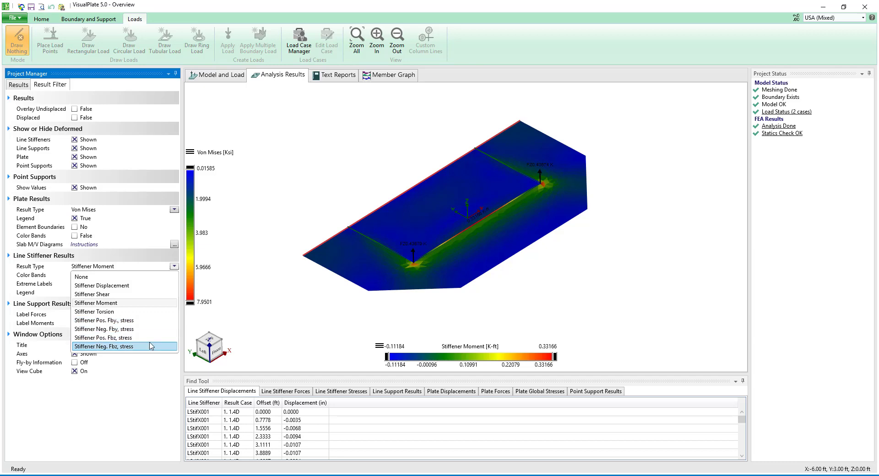
{"action": "left_click", "coordinate": [299, 309]}
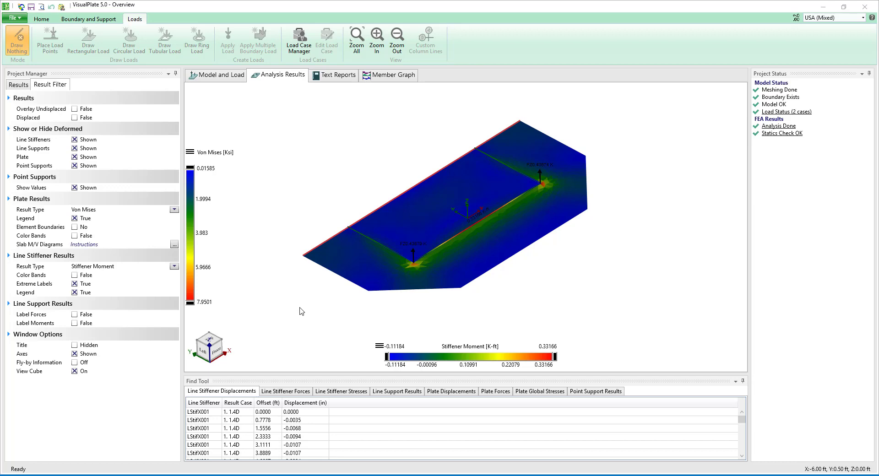
Add the Plate Displacements result table to the text report page
{"action": "left_click", "coordinate": [336, 77]}
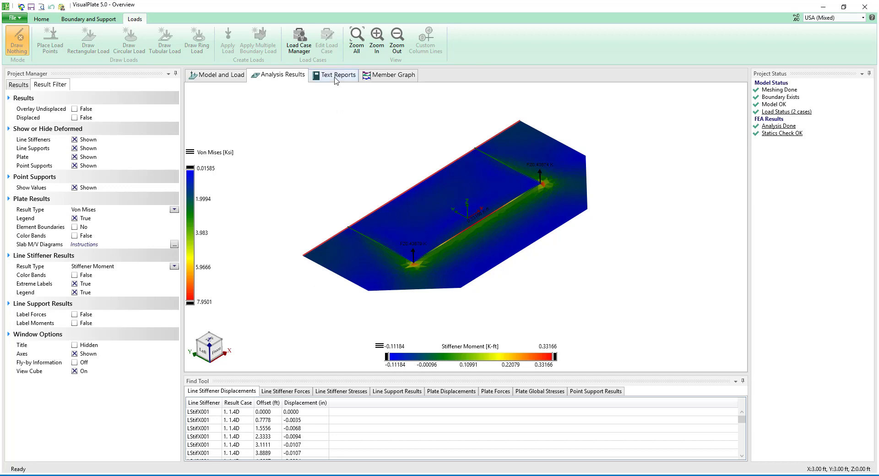
{"action": "left_click_drag", "start_coordinate": [90, 288], "coordinate": [363, 252]}
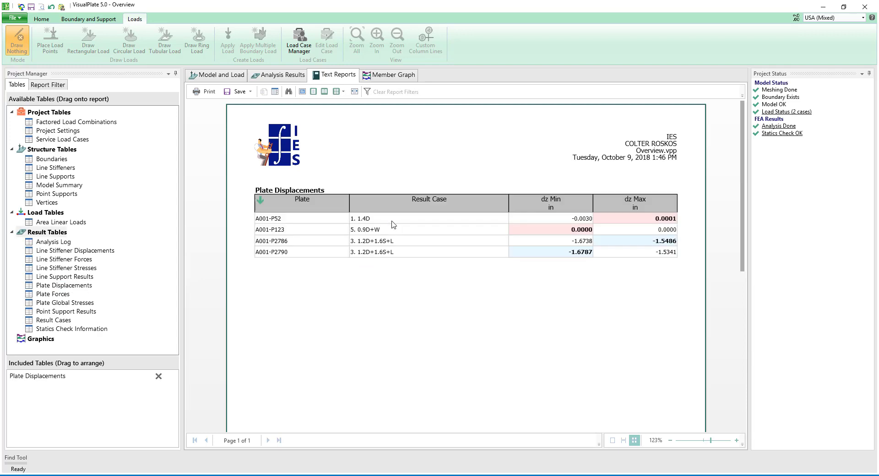